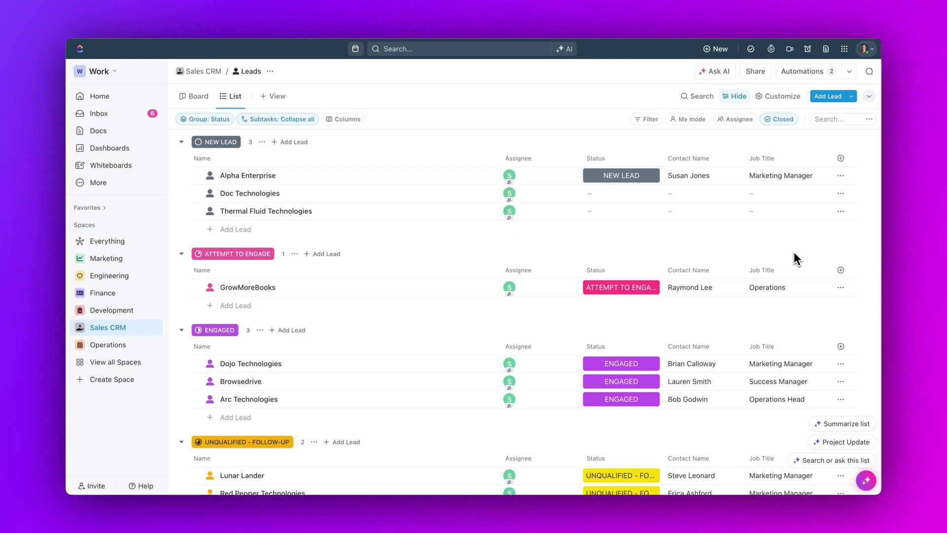
Add a Manager Approval signature column to Leads and sign it for Alpha Enterprise
{"action": "left_click", "coordinate": [836, 212]}
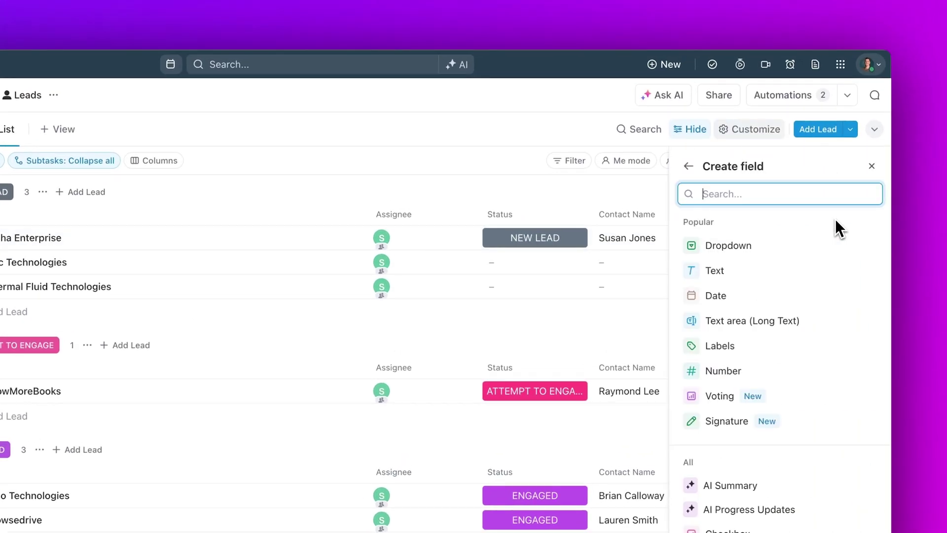
{"action": "left_click", "coordinate": [737, 417]}
{"action": "type", "text": "Manager Approval"}
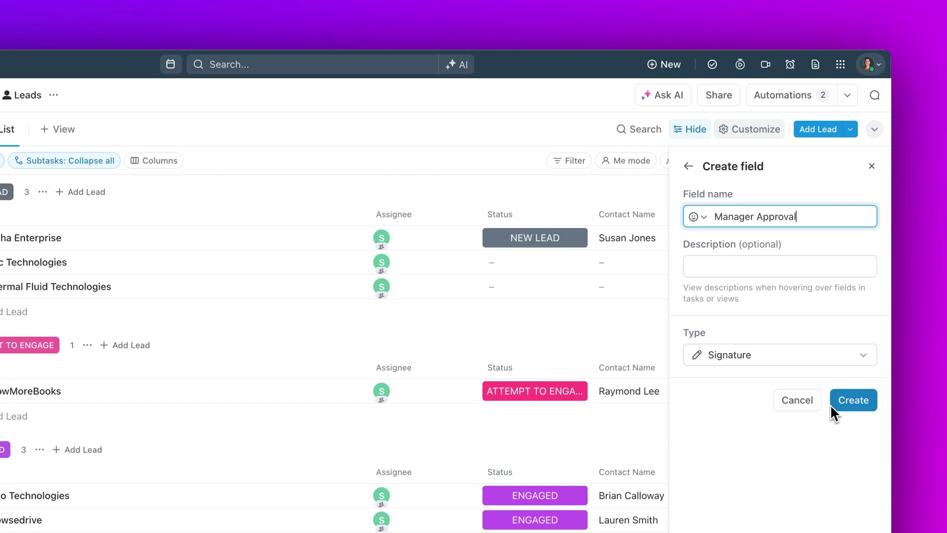
{"action": "left_click", "coordinate": [834, 405]}
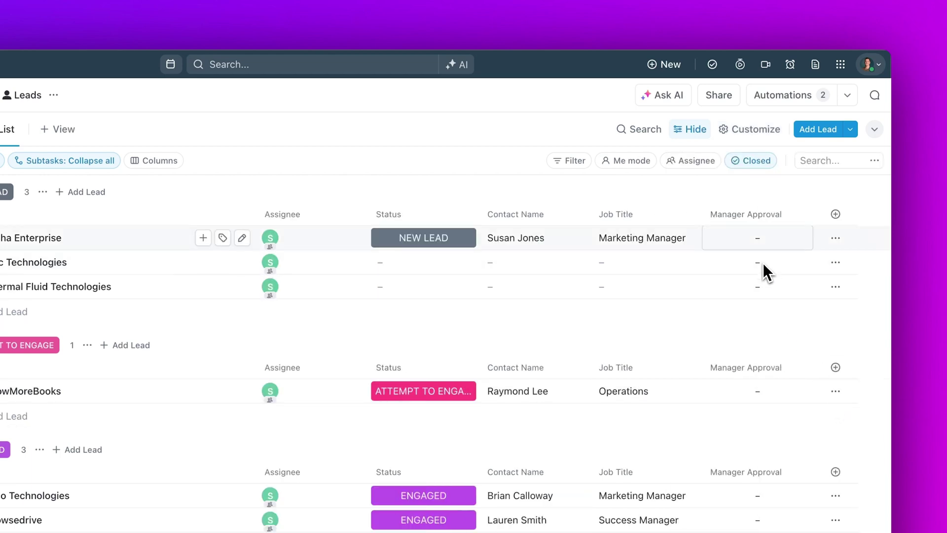
{"action": "left_click", "coordinate": [756, 242]}
{"action": "type", "text": "Cric C."}
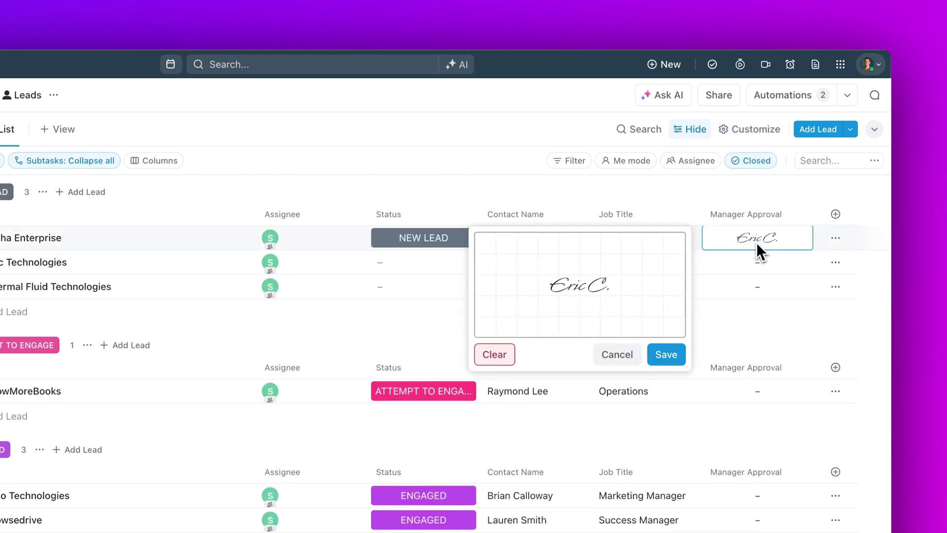
{"action": "left_click", "coordinate": [673, 354]}
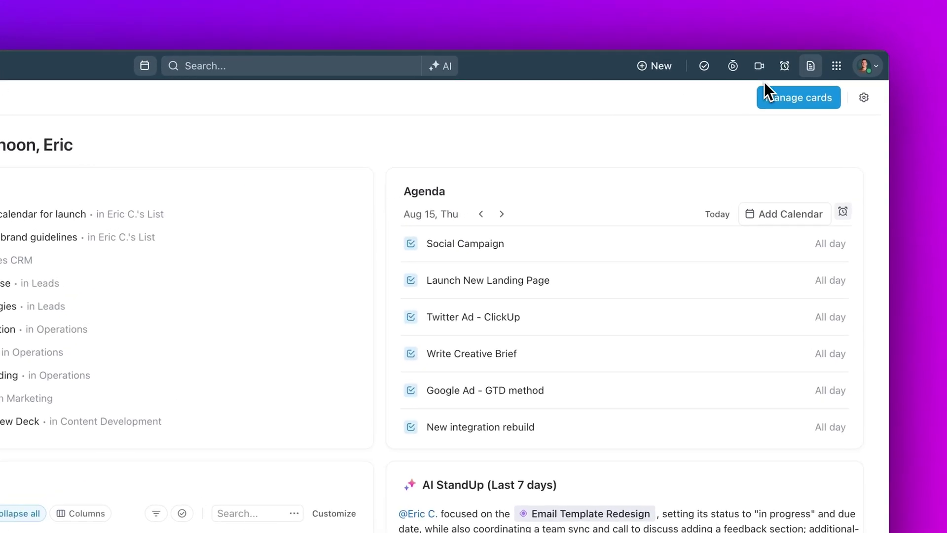
Set an out-of-office OOO status until August 23, 8:00 am, with notifications muted
{"action": "left_click", "coordinate": [867, 68]}
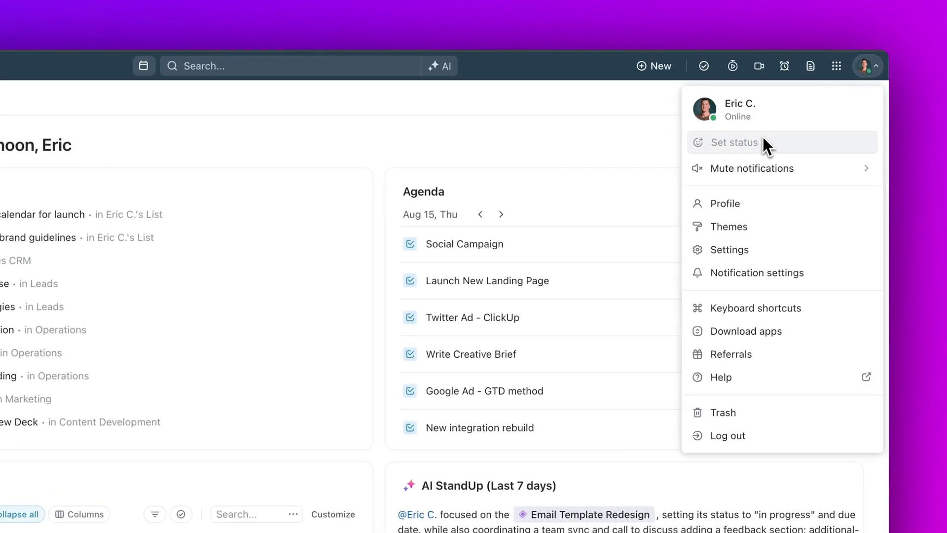
{"action": "left_click", "coordinate": [769, 139]}
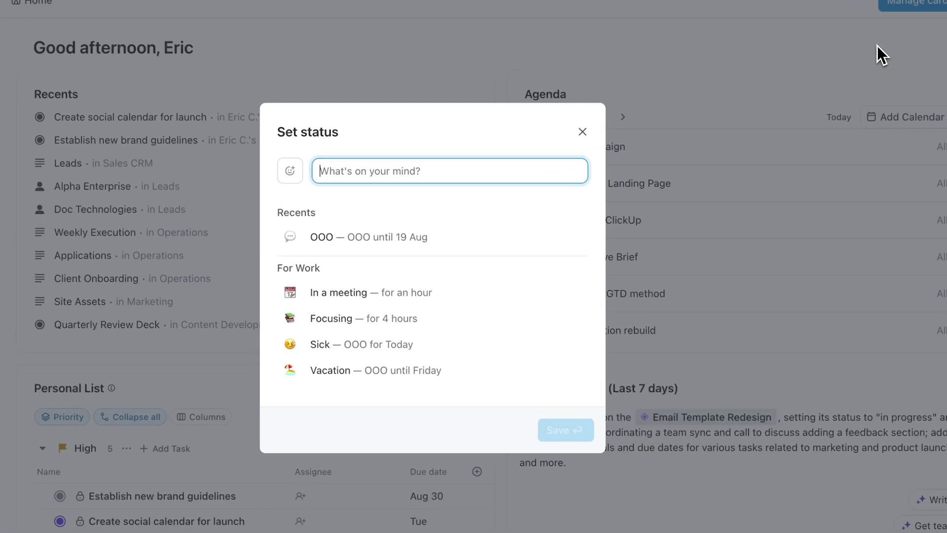
{"action": "type", "text": "OOO"}
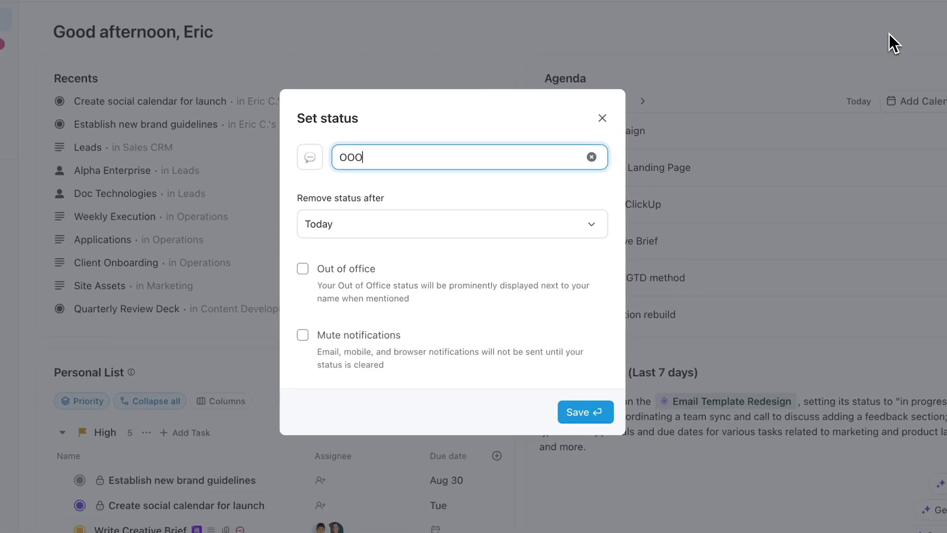
{"action": "left_click", "coordinate": [590, 224]}
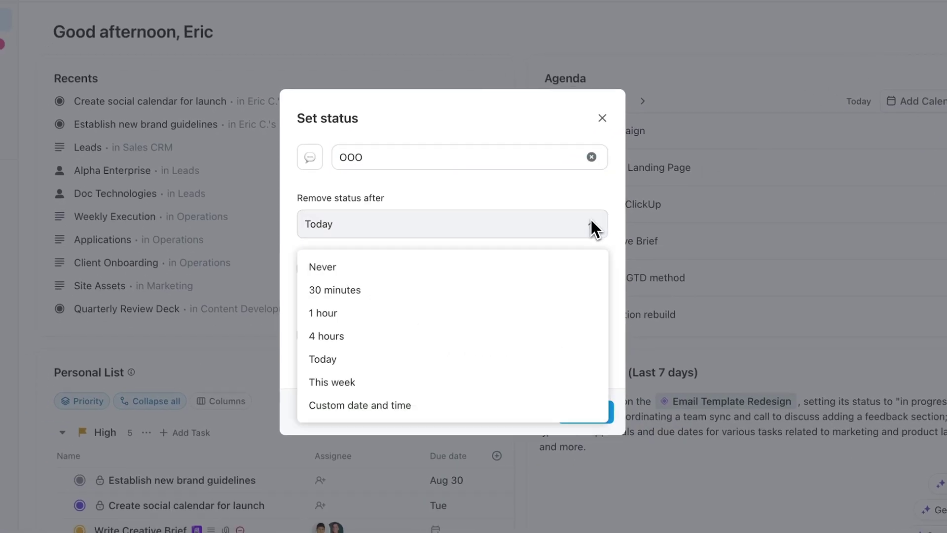
{"action": "left_click", "coordinate": [416, 403]}
{"action": "left_click", "coordinate": [434, 421]}
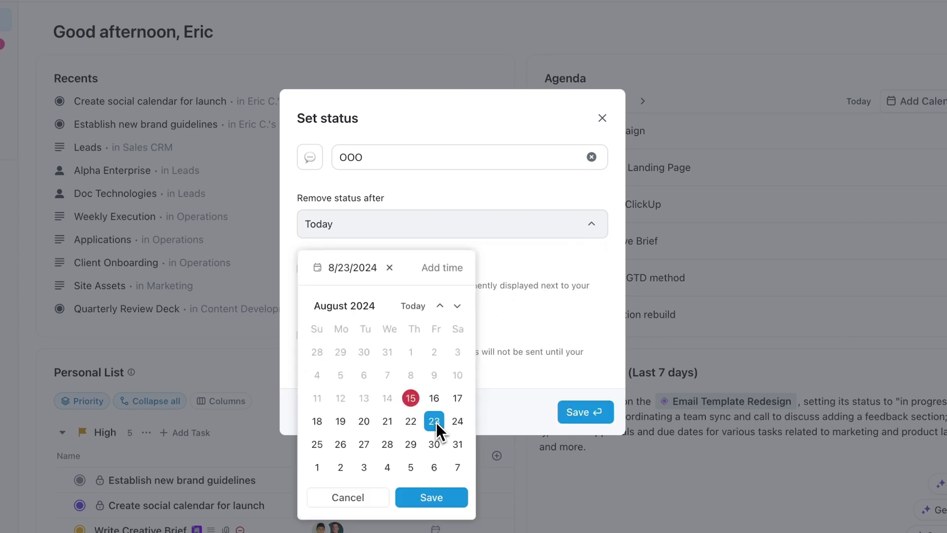
{"action": "left_click", "coordinate": [436, 270]}
{"action": "type", "text": "m"}
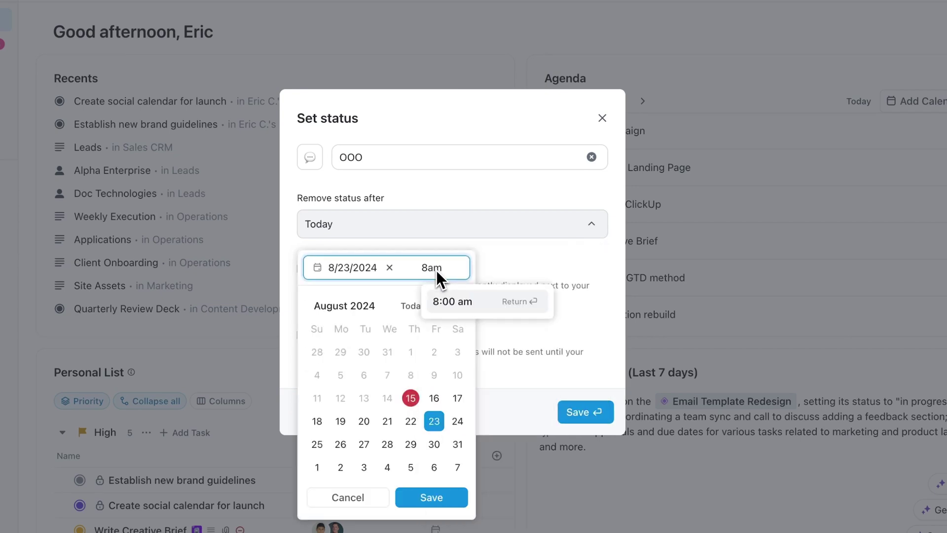
{"action": "left_click", "coordinate": [452, 297]}
{"action": "left_click", "coordinate": [438, 498]}
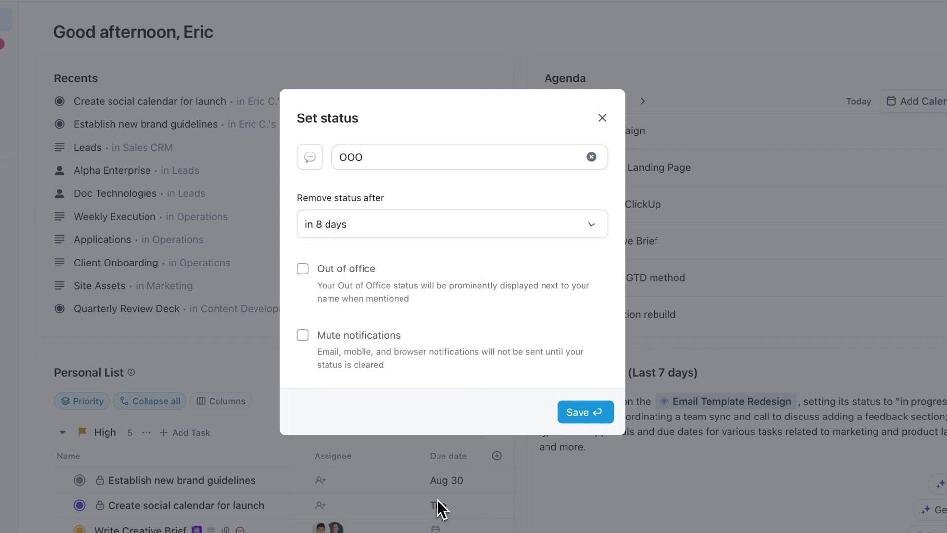
{"action": "left_click", "coordinate": [303, 335]}
{"action": "left_click", "coordinate": [567, 409]}
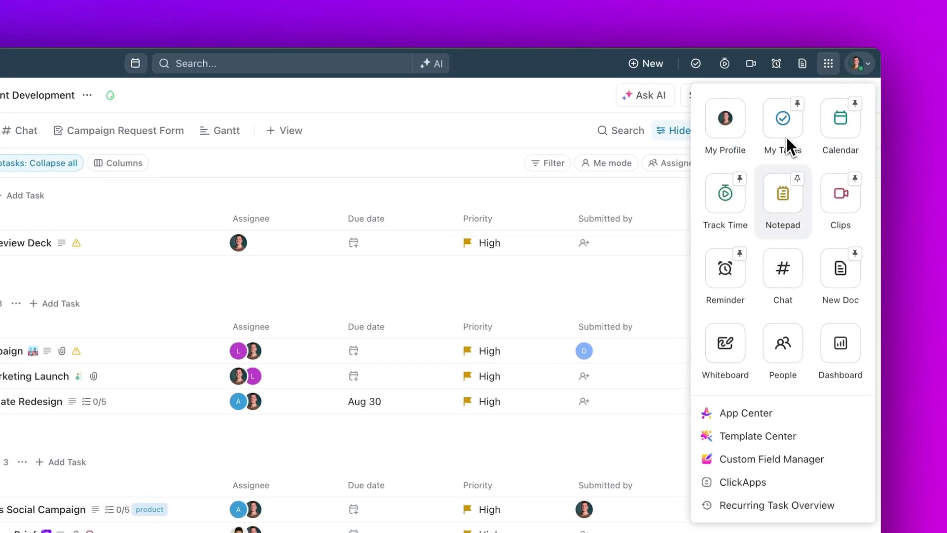
Write a new Notepad note with Meeting Notes and three release bullets, then open the block's options
{"action": "left_click", "coordinate": [783, 193]}
{"action": "left_click", "coordinate": [637, 402]}
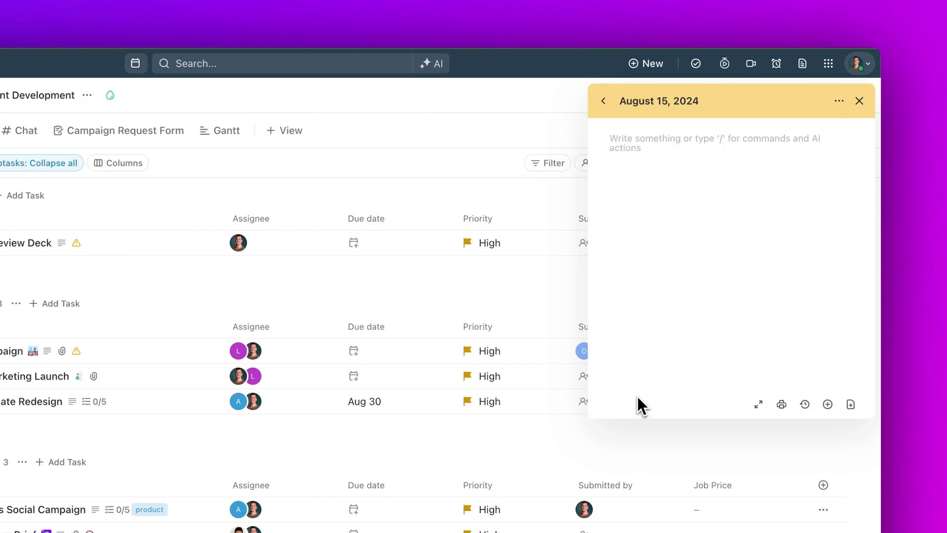
{"action": "type", "text": "Meeting Notes:"}
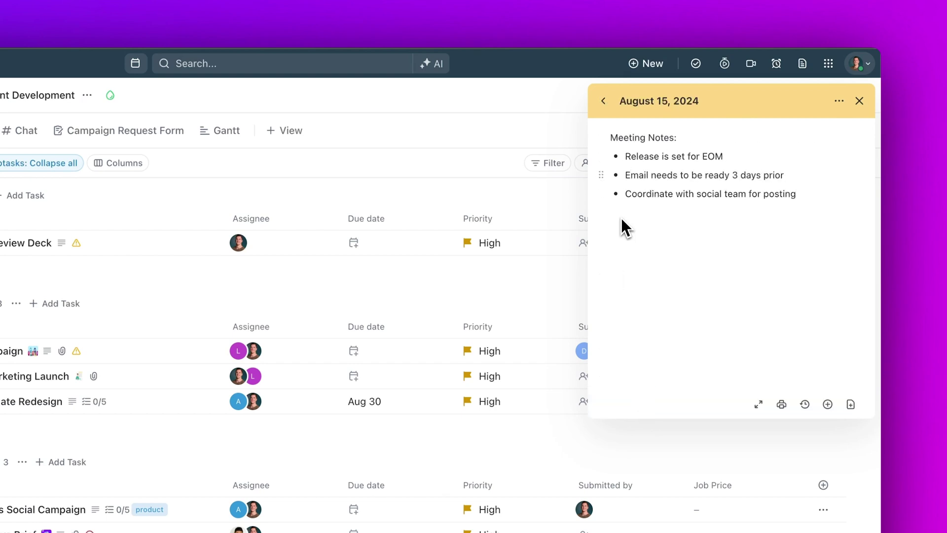
{"action": "left_click", "coordinate": [603, 138]}
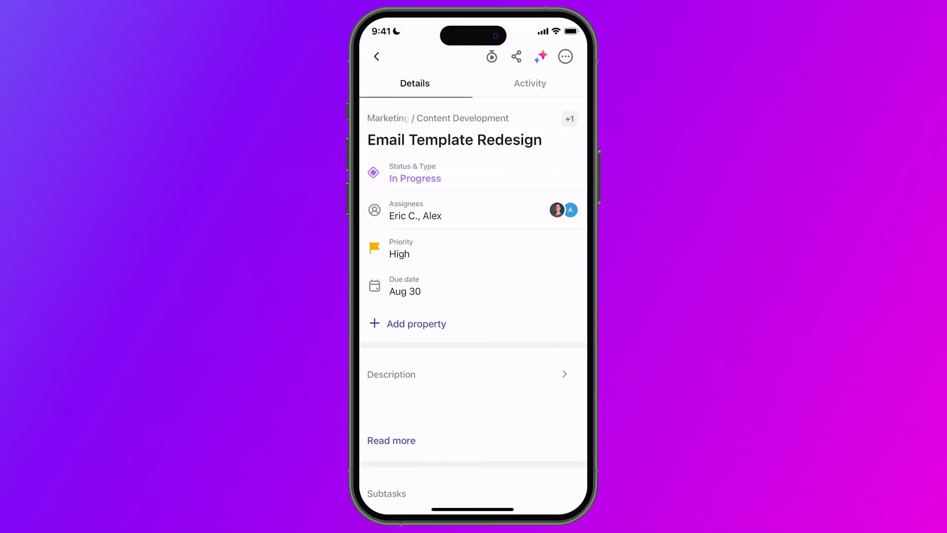
Post an update on Email Template Redesign proposing the design, with the screenshot attached
{"action": "left_click", "coordinate": [529, 86]}
{"action": "left_click", "coordinate": [420, 483]}
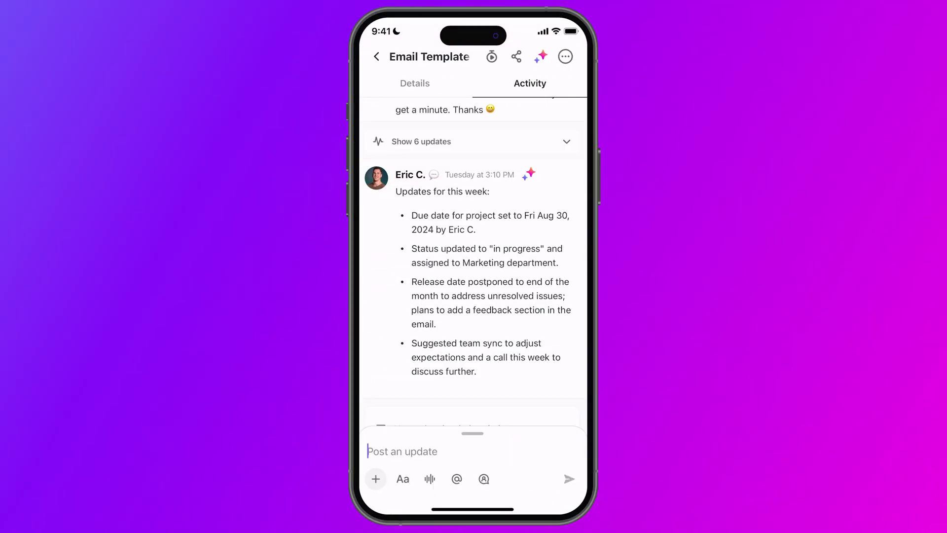
{"action": "left_click", "coordinate": [375, 293]}
{"action": "left_click", "coordinate": [471, 424]}
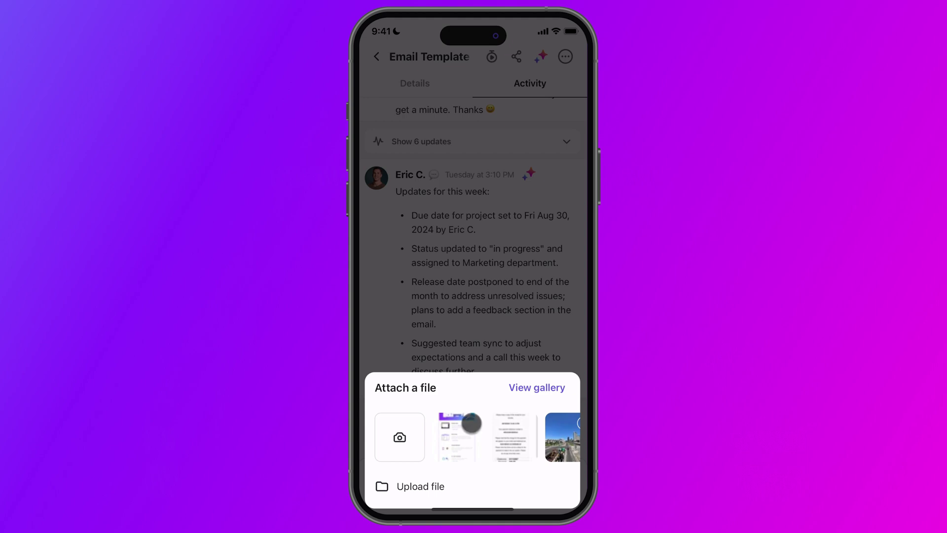
{"action": "left_click", "coordinate": [533, 389]}
{"action": "type", "text": "Let’s us"}
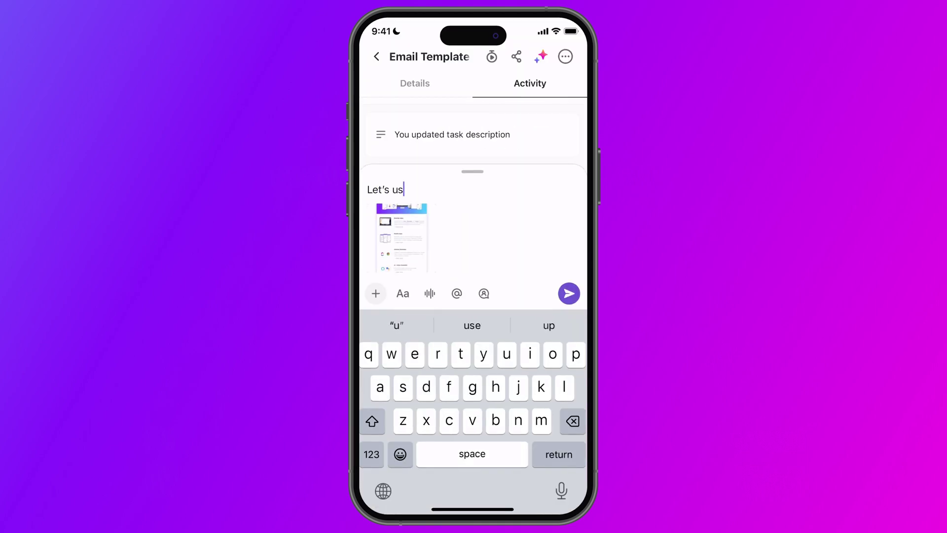
{"action": "type", "text": "e this design for the template."}
{"action": "left_click", "coordinate": [569, 292]}
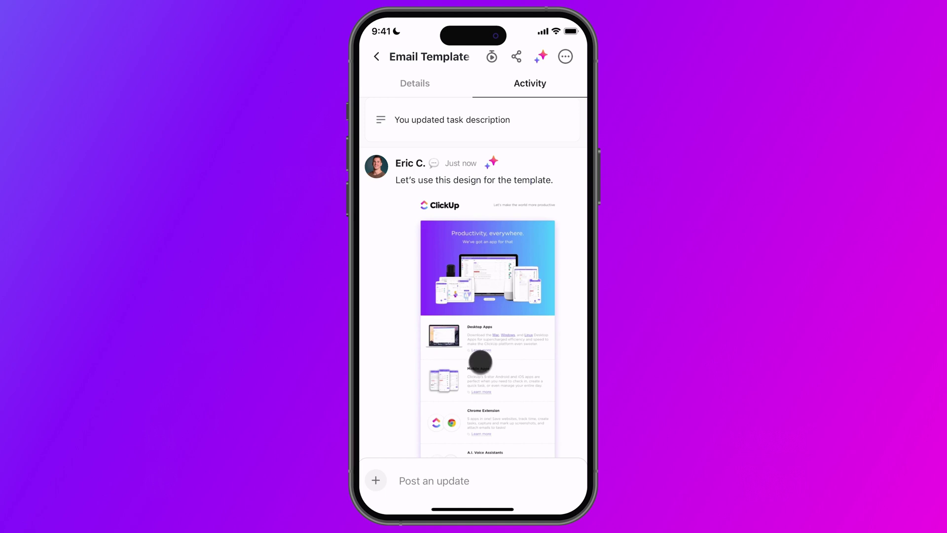
Assign the new design comment to Alex and return to the task details
{"action": "left_click", "coordinate": [480, 361]}
{"action": "left_click", "coordinate": [413, 413]}
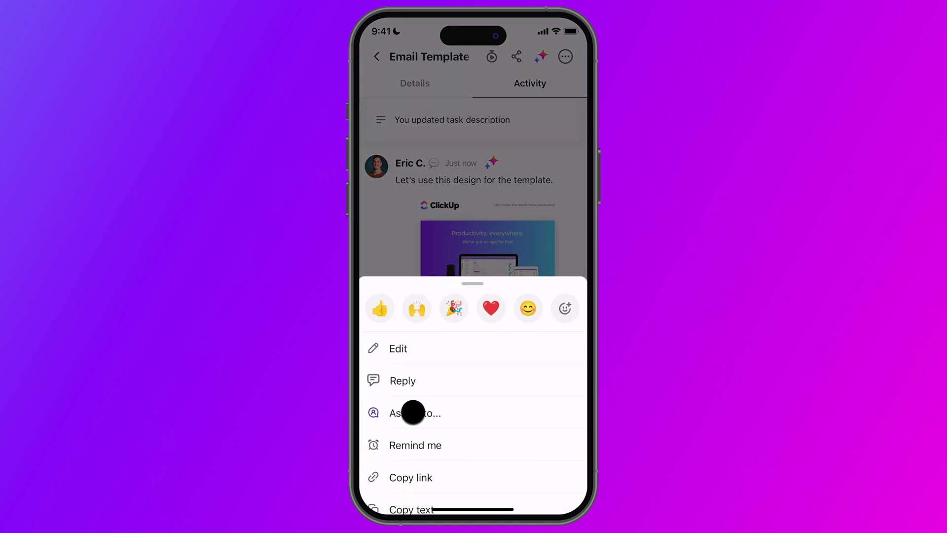
{"action": "left_click", "coordinate": [448, 291]}
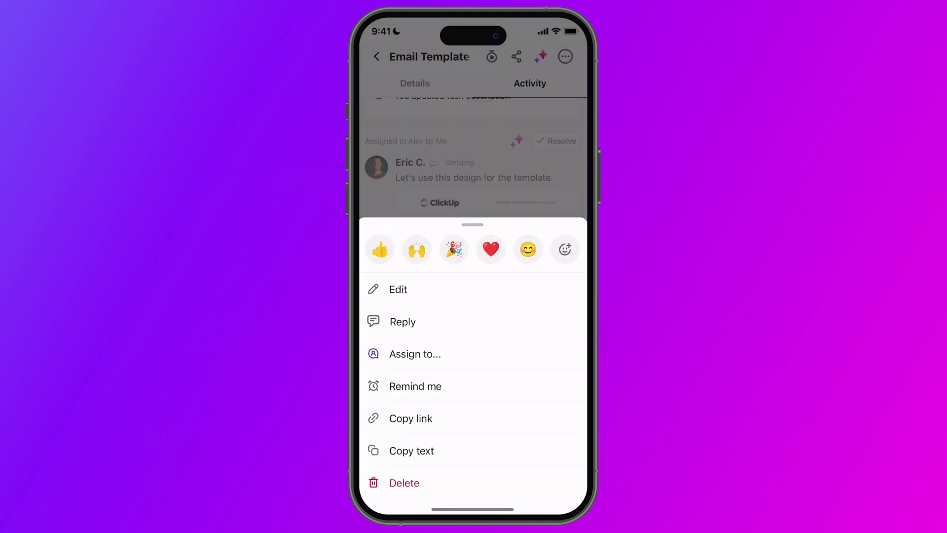
{"action": "left_click", "coordinate": [415, 84]}
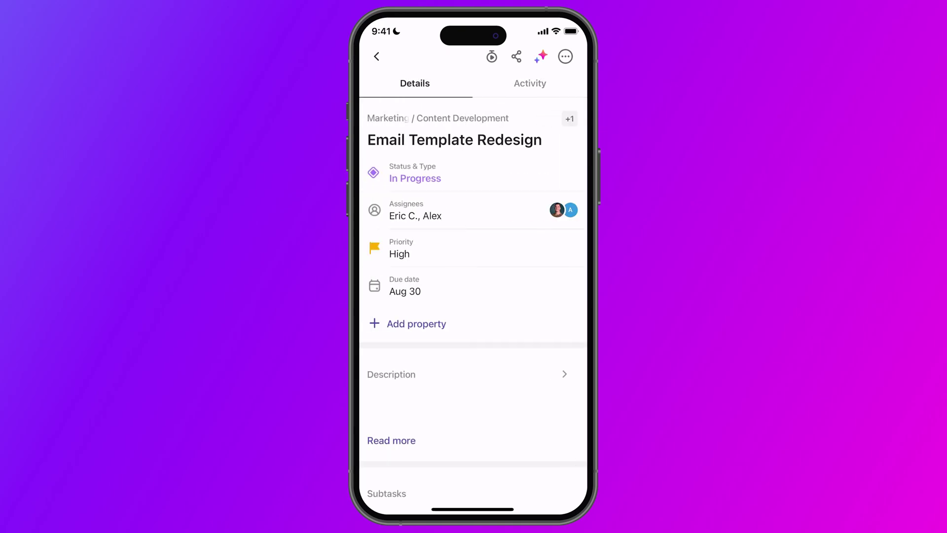